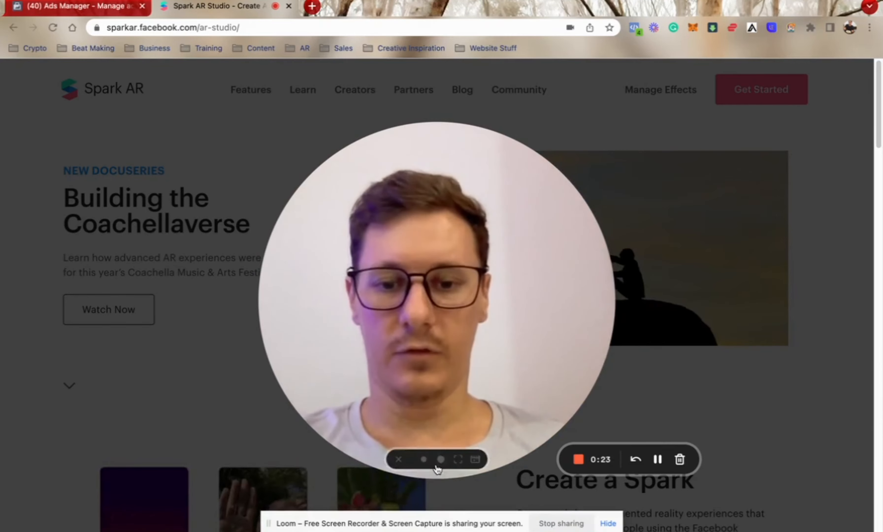
pyautogui.click(437, 464)
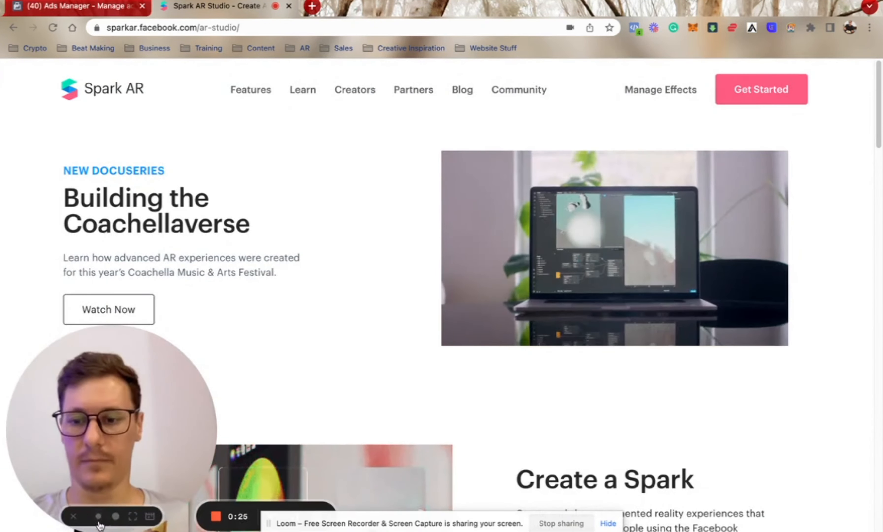
pyautogui.click(99, 517)
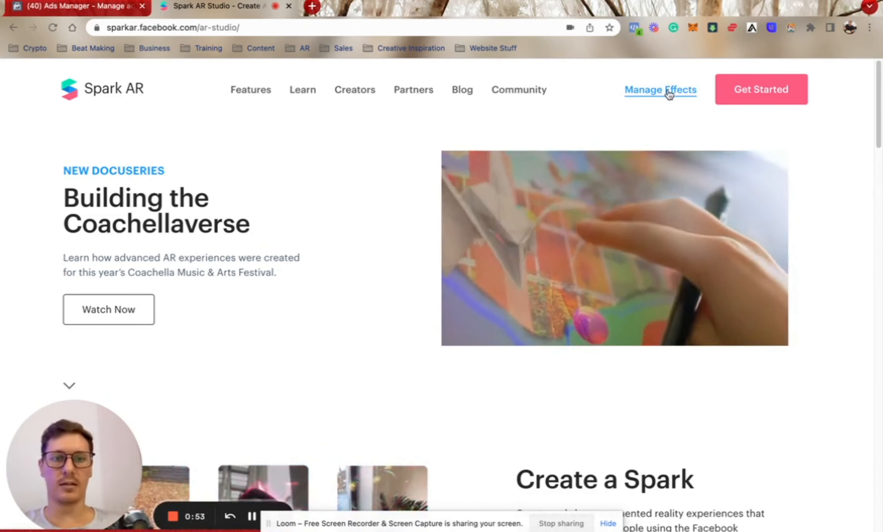
# Open the Spark AR Hub dashboard for managing effects and close the original Spark AR Studio page.
pyautogui.click(668, 93)
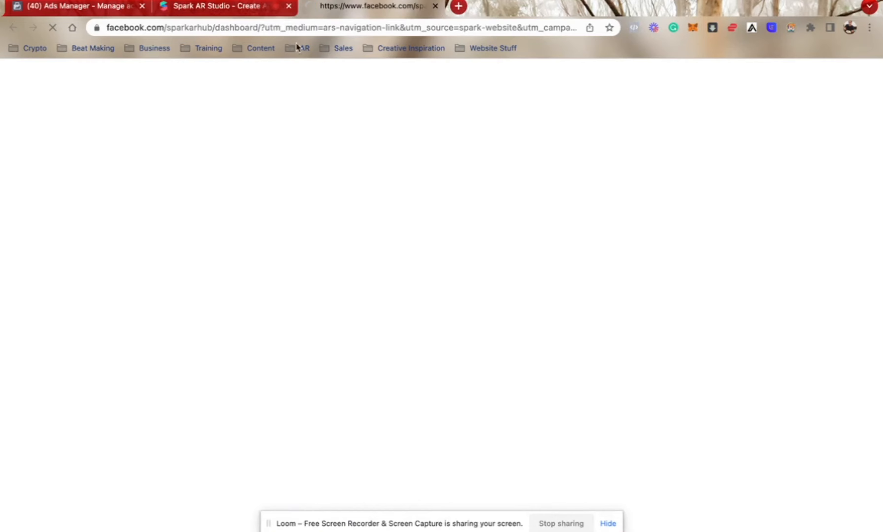
pyautogui.click(289, 6)
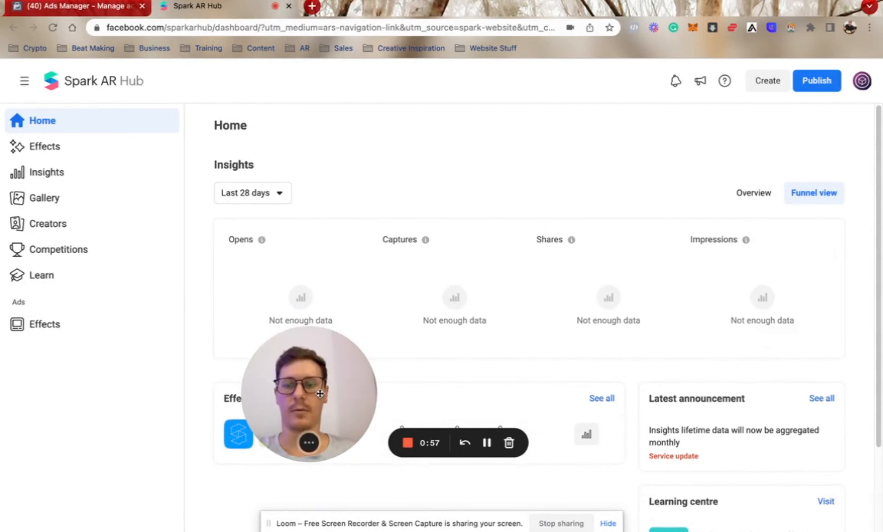
pyautogui.moveTo(320, 394); pyautogui.dragTo(65, 473)
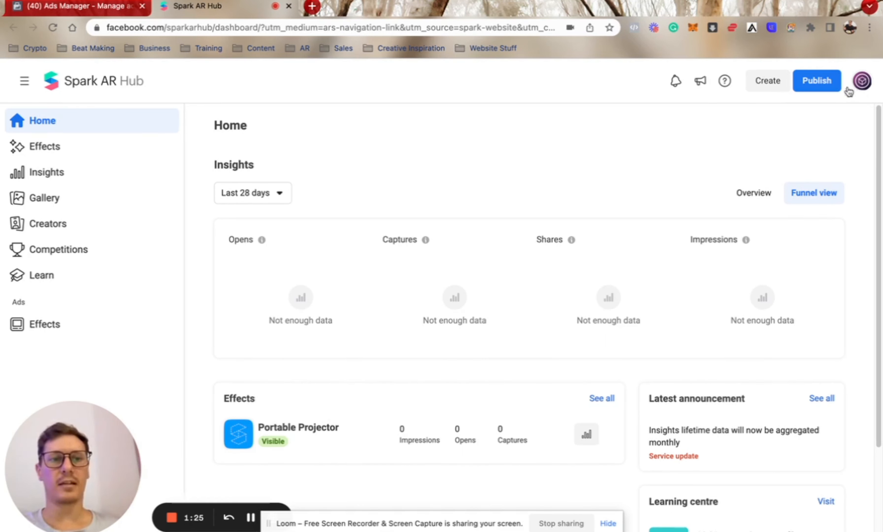
# Publish a new ads effect named Test AR with the file Watch.arexport, submitting it for review.
pyautogui.click(819, 86)
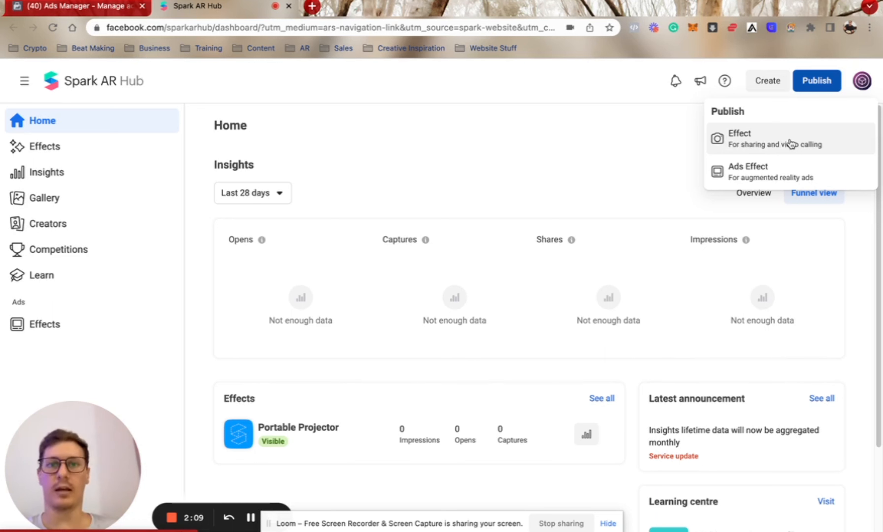
pyautogui.click(784, 177)
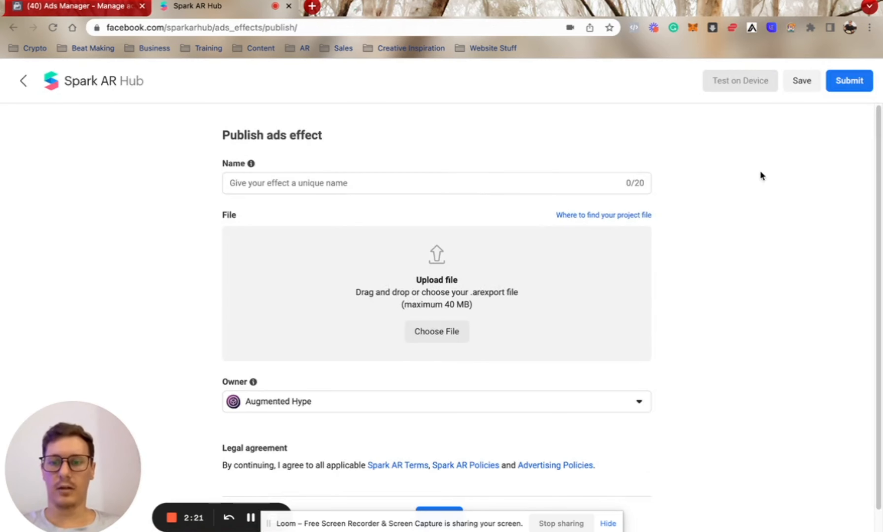
pyautogui.click(433, 182)
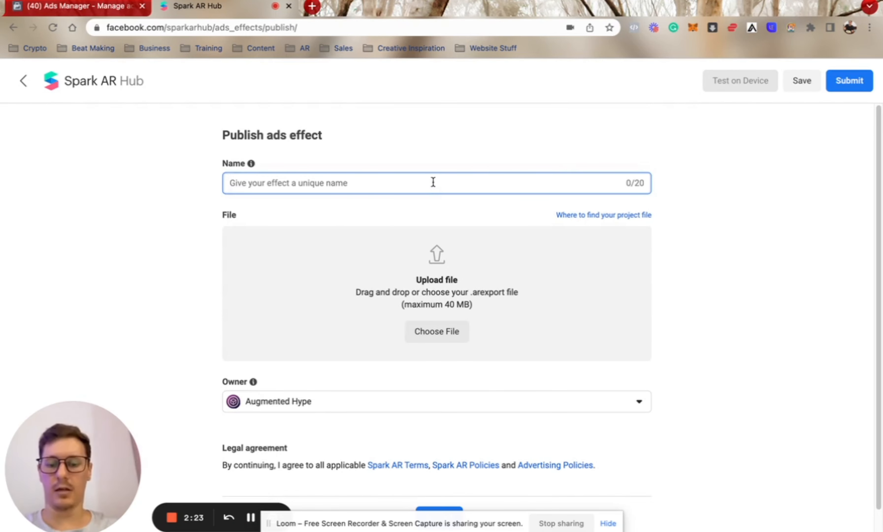
pyautogui.write('Test AR')
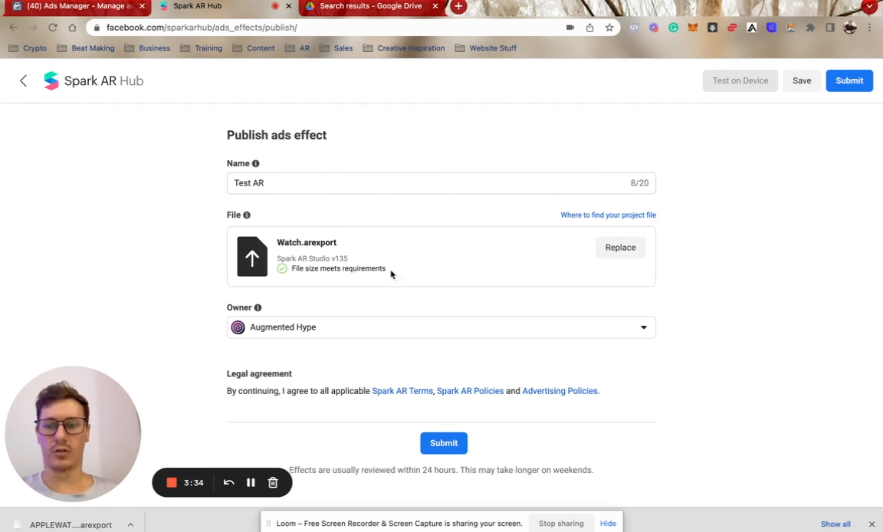
pyautogui.click(448, 444)
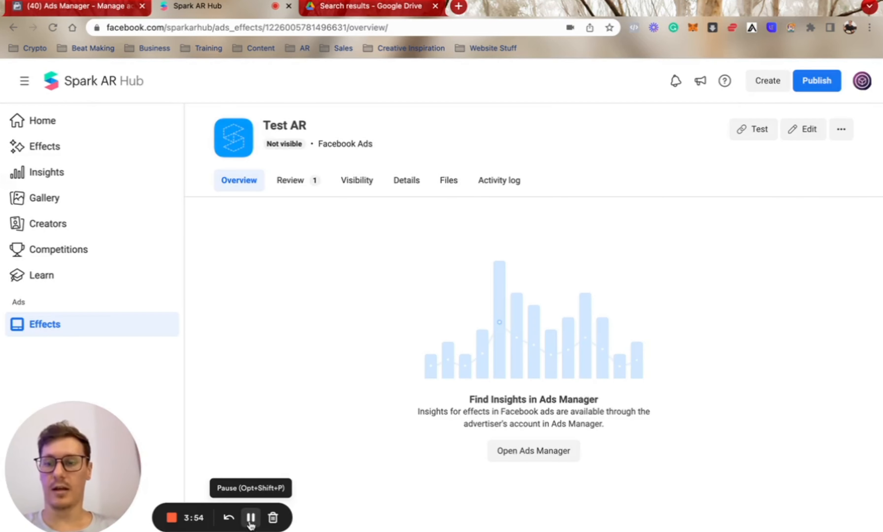
# Examine the Test AR effect's review status, visibility, details, files, activity log and test option, plus its entry on the home dashboard.
pyautogui.click(297, 186)
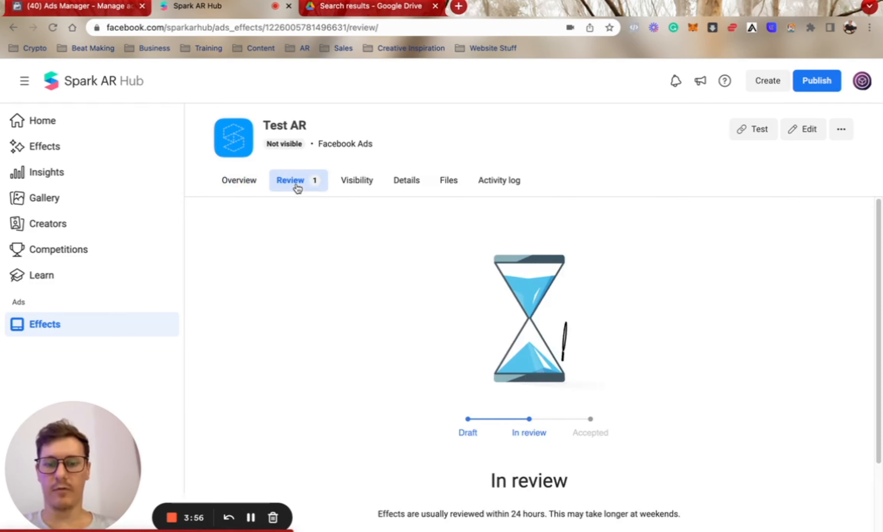
pyautogui.scroll(-3, 388, 297)
pyautogui.scroll(3, 388, 298)
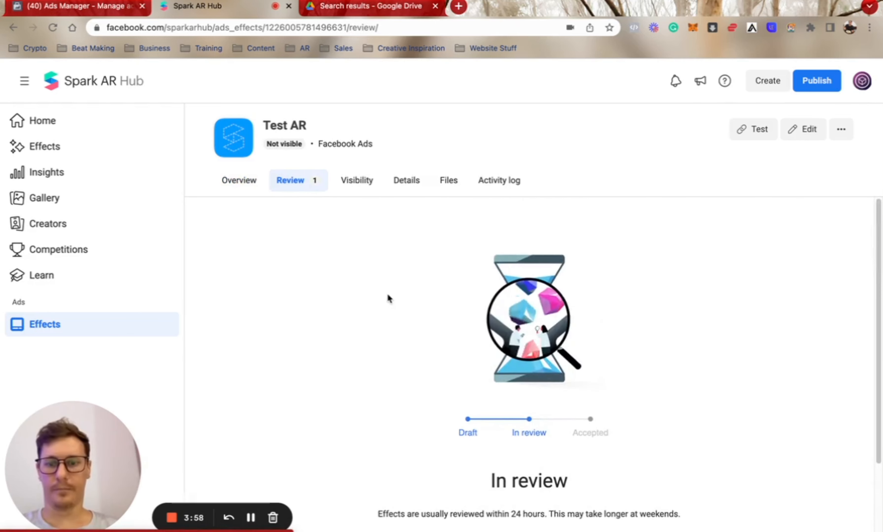
pyautogui.click(363, 178)
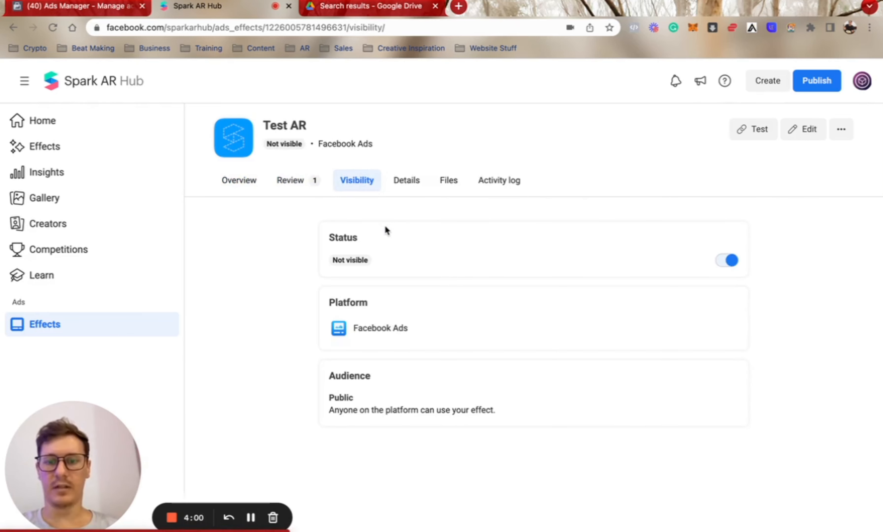
pyautogui.click(414, 182)
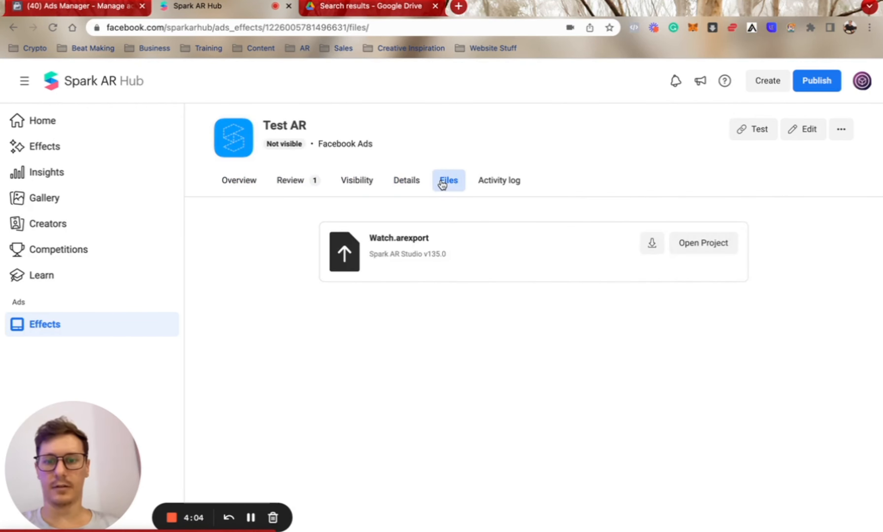
pyautogui.click(487, 182)
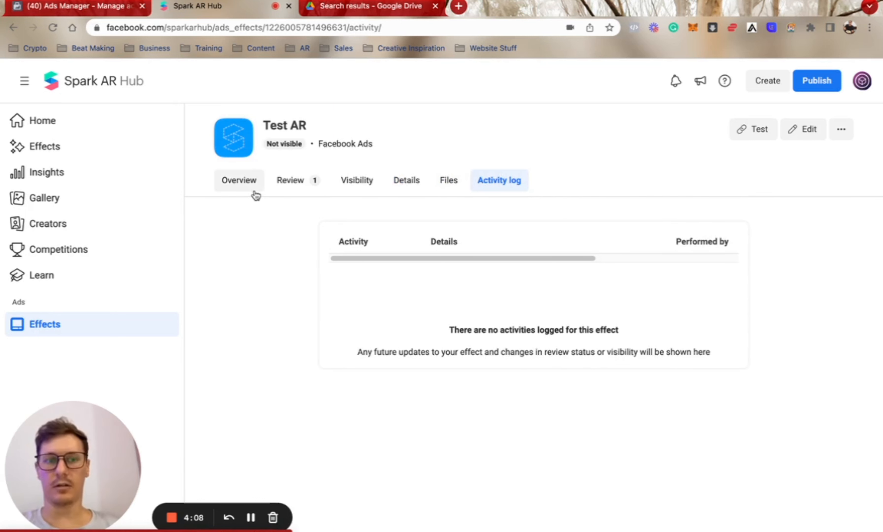
pyautogui.click(762, 130)
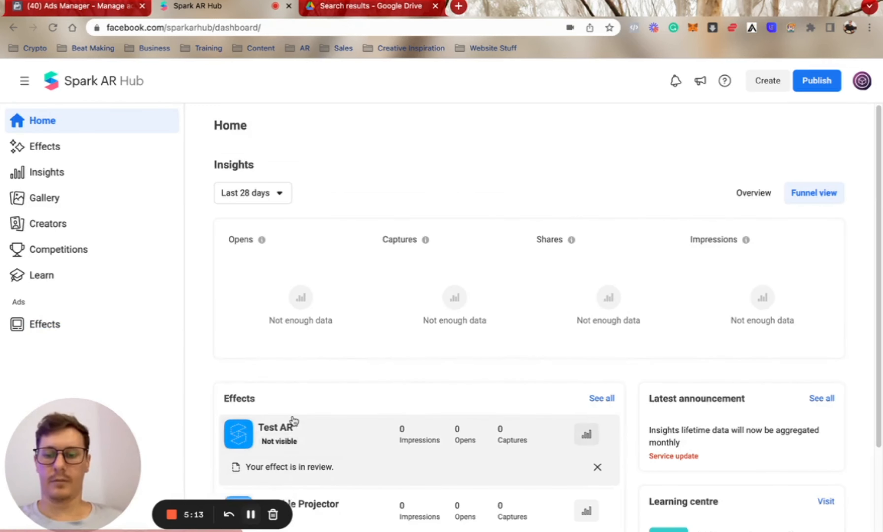
pyautogui.scroll(-5, 292, 420)
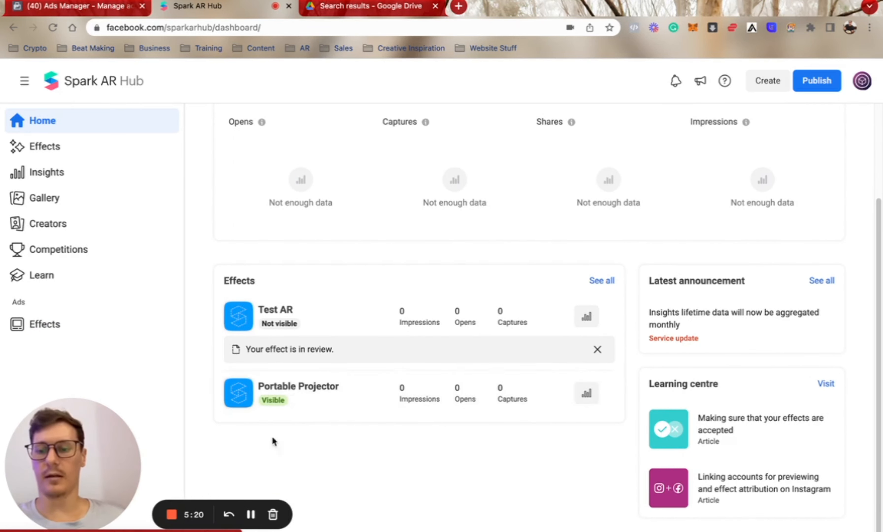
# Switch to Ads Manager and create a new campaign with the Sales objective.
pyautogui.click(40, 4)
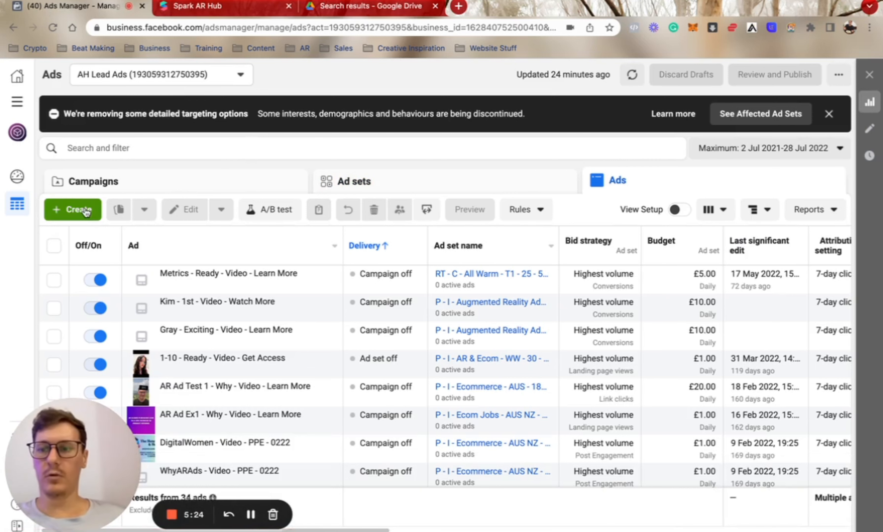
pyautogui.click(78, 209)
pyautogui.scroll(-2, 370, 261)
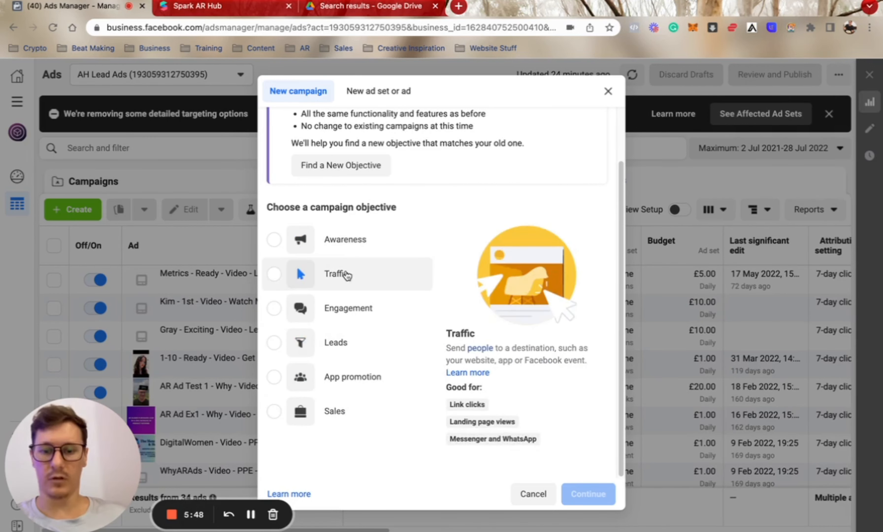
pyautogui.click(344, 413)
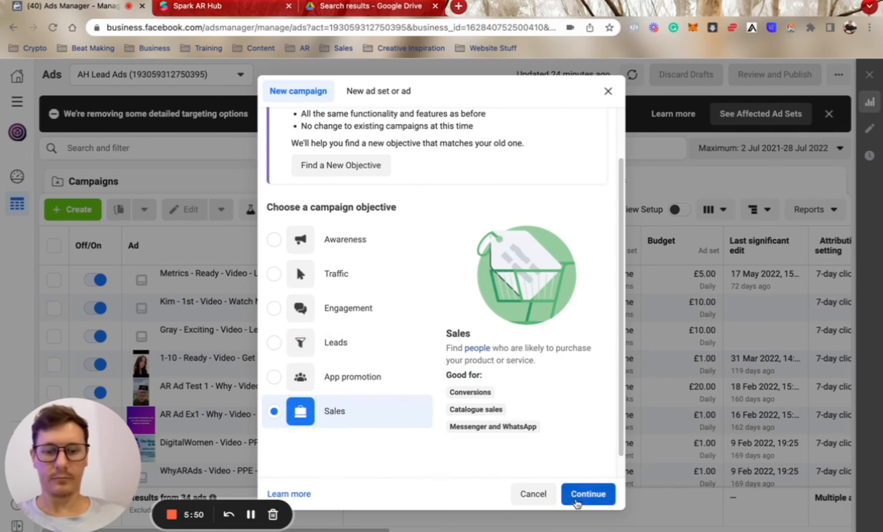
pyautogui.click(587, 497)
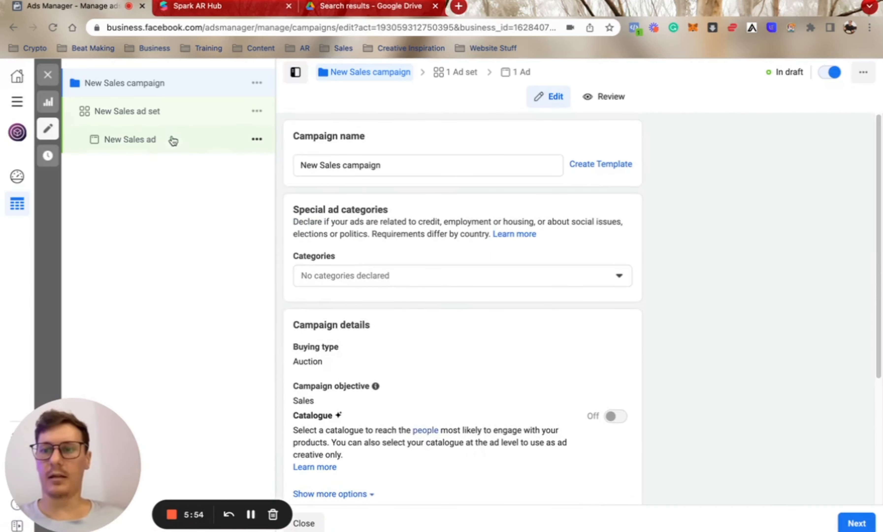
# Set the destination of the New Sales ad to Instant Experience.
pyautogui.click(166, 145)
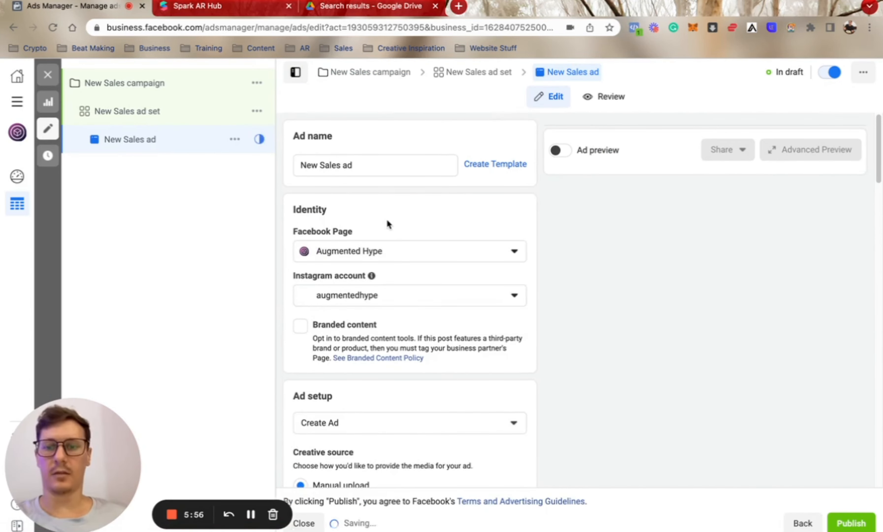
pyautogui.scroll(-1, 389, 224)
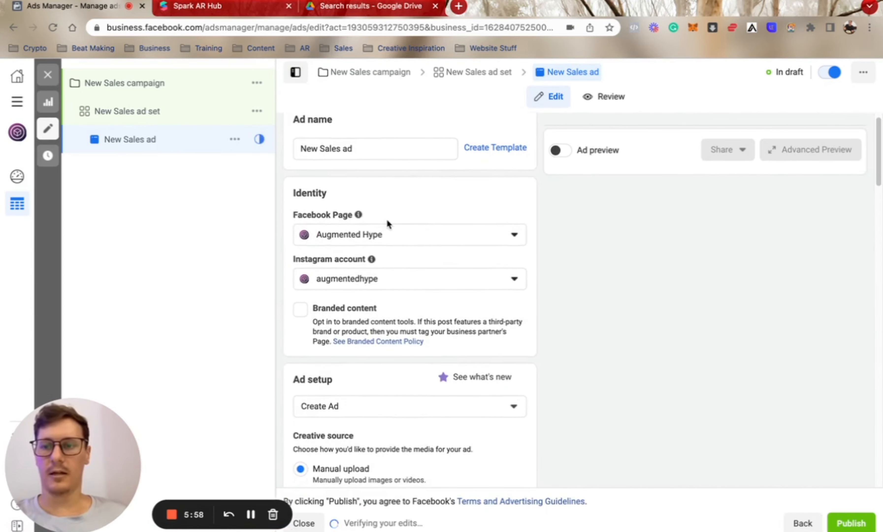
pyautogui.scroll(-4, 388, 224)
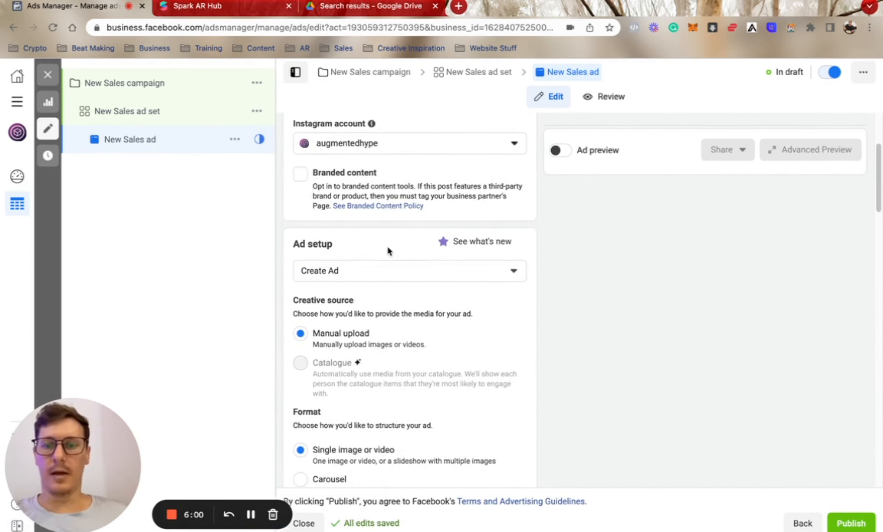
pyautogui.scroll(-10, 389, 250)
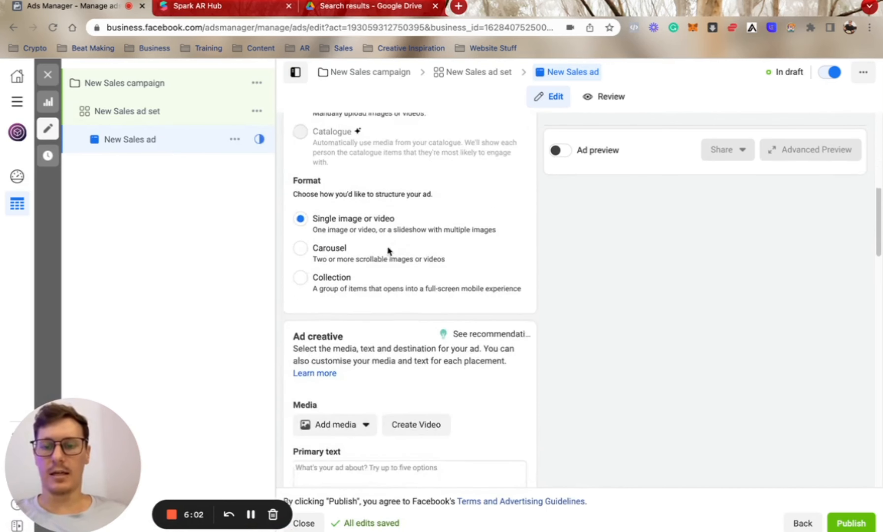
pyautogui.scroll(-12, 389, 251)
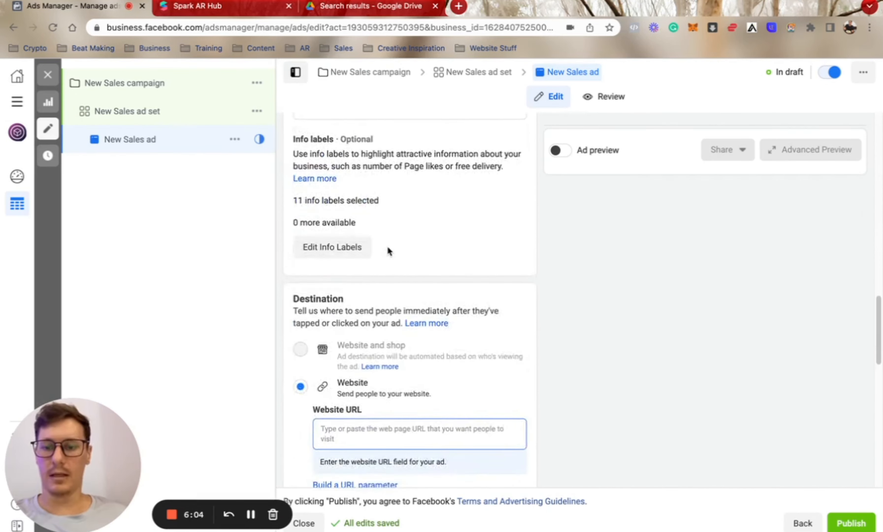
pyautogui.scroll(-3, 334, 337)
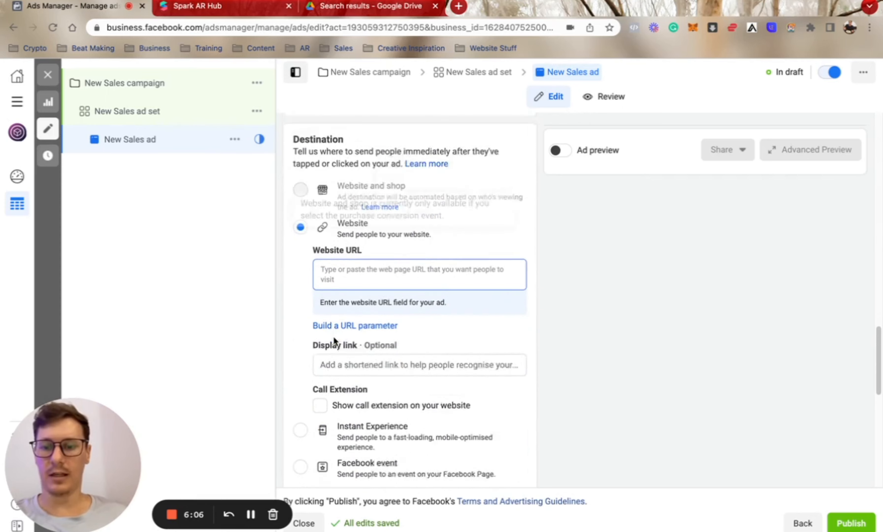
pyautogui.click(301, 399)
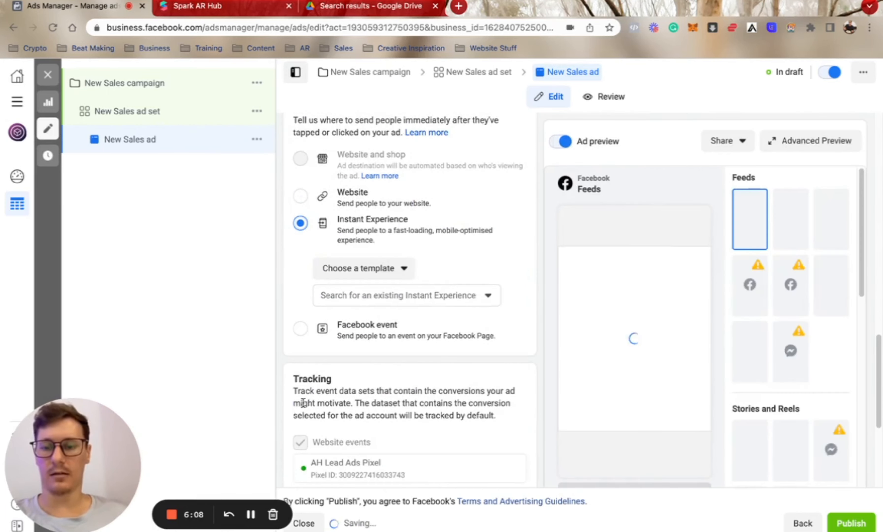
# Add an AR experience from the Instant Experience templates and choose Portable Projector as its effect.
pyautogui.click(375, 275)
pyautogui.scroll(-3, 369, 276)
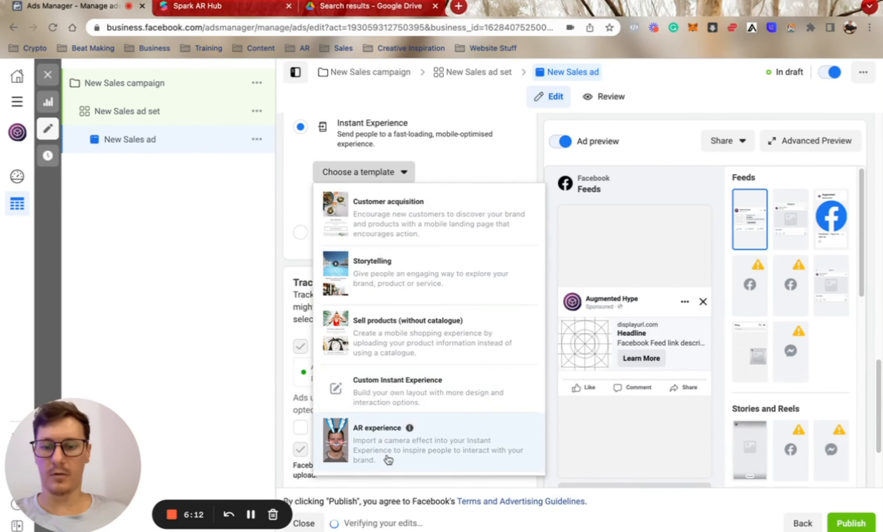
pyautogui.click(409, 431)
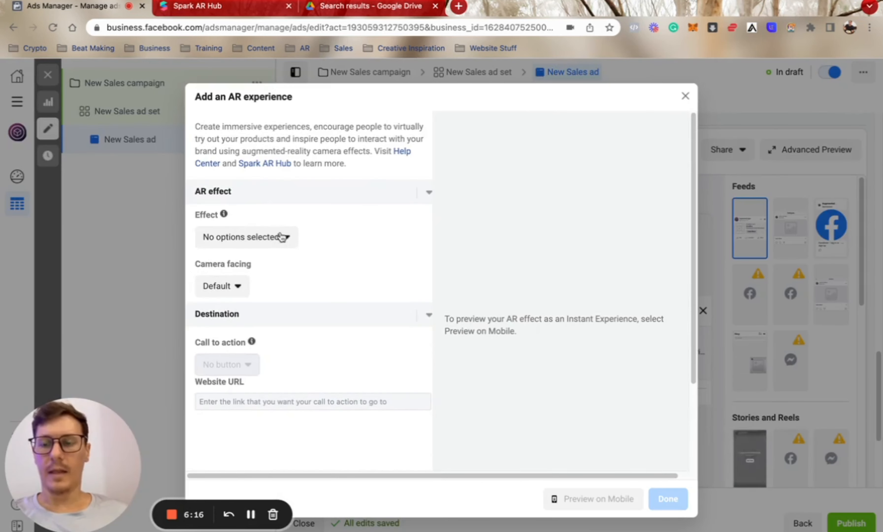
pyautogui.click(282, 238)
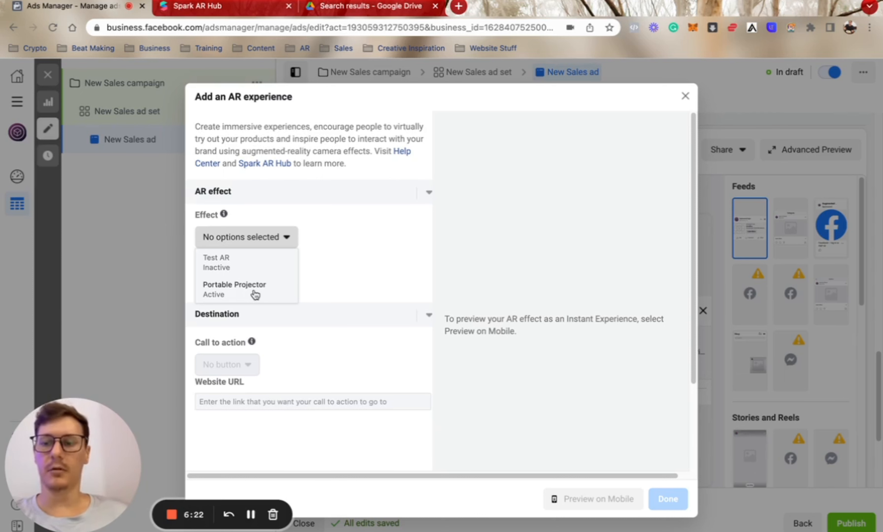
pyautogui.click(255, 292)
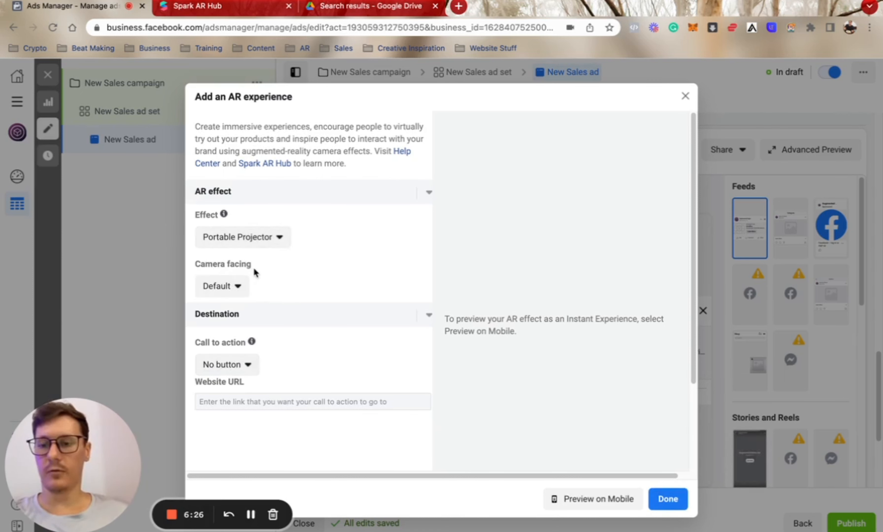
# Examine the call-to-action choices and the camera facing options of the AR experience.
pyautogui.click(251, 365)
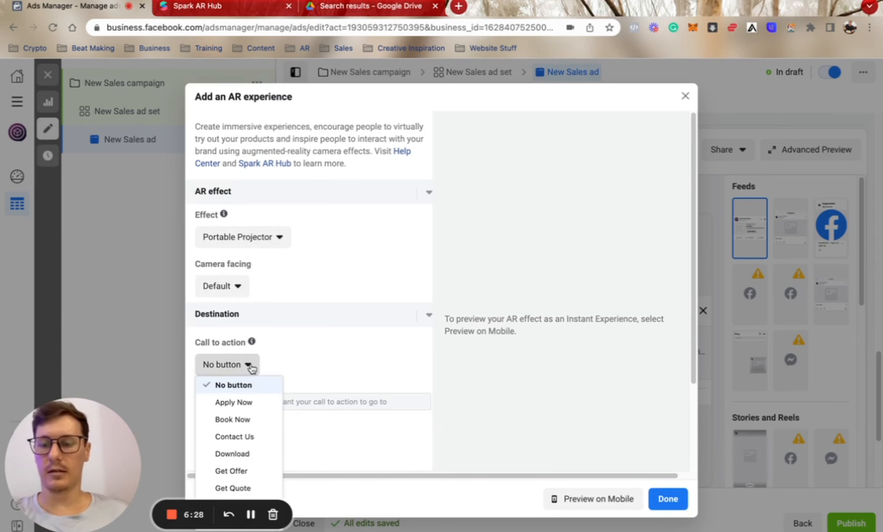
pyautogui.scroll(-2, 270, 319)
pyautogui.click(254, 226)
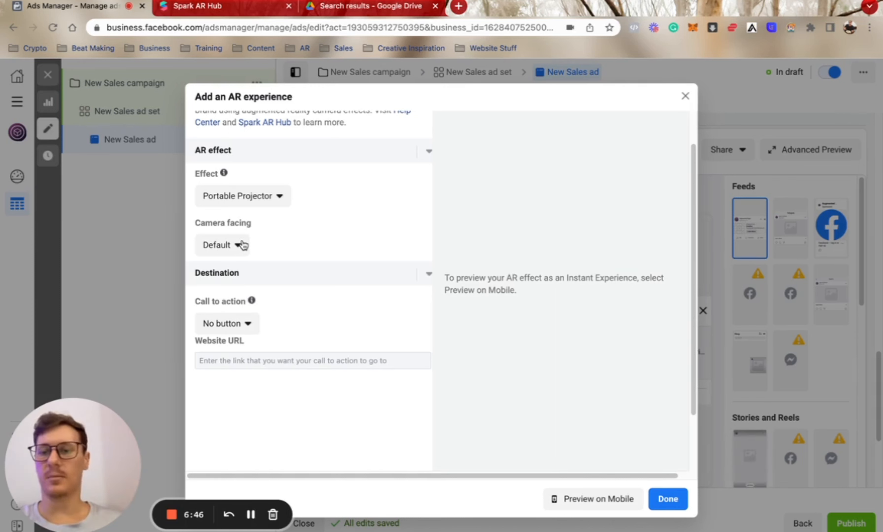
pyautogui.click(243, 245)
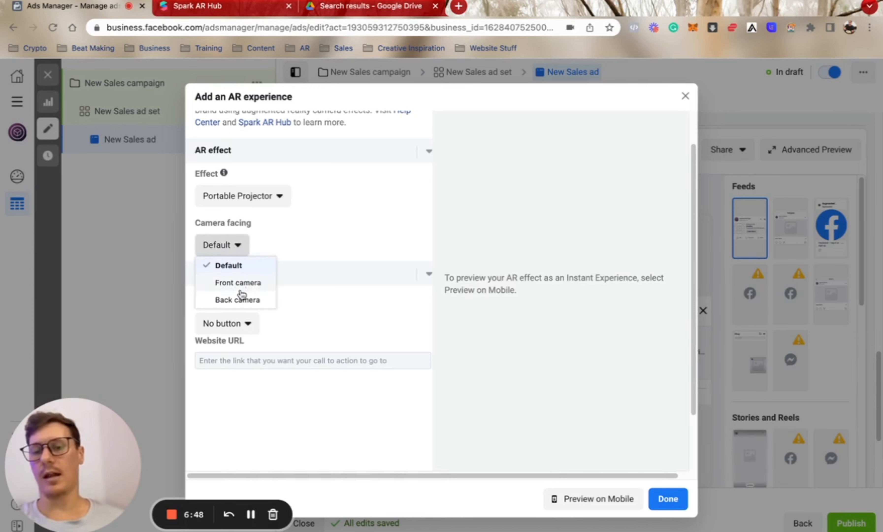
pyautogui.click(283, 250)
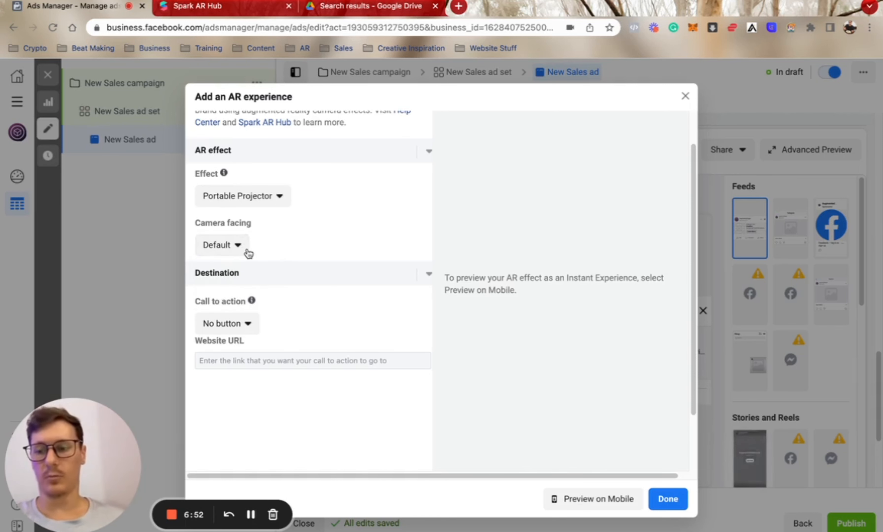
pyautogui.scroll(-2, 248, 254)
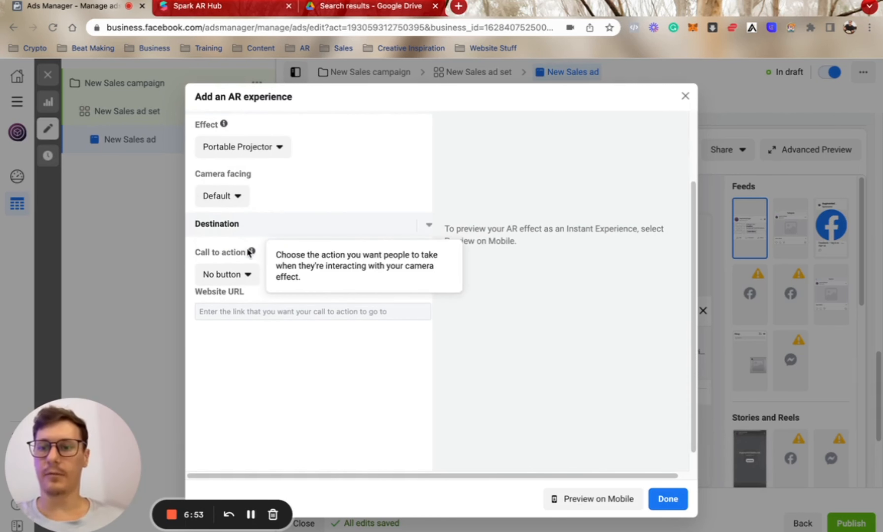
pyautogui.click(336, 226)
pyautogui.click(325, 233)
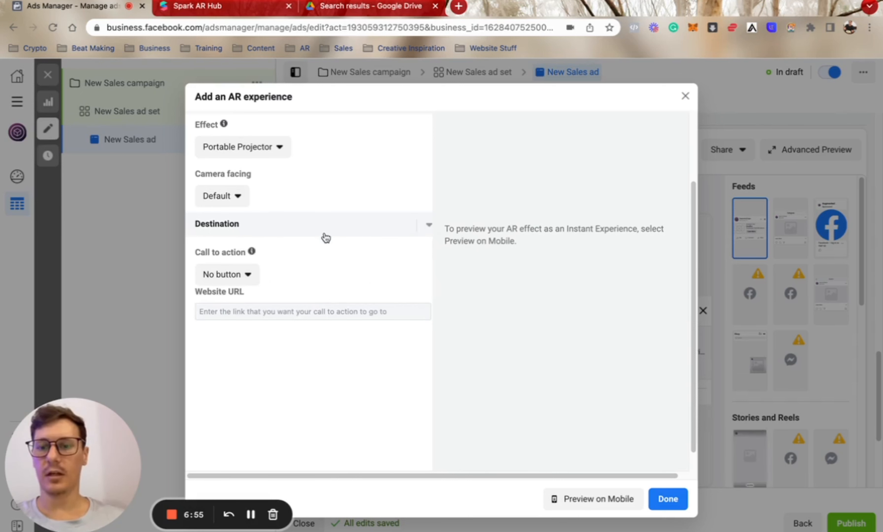
pyautogui.click(247, 280)
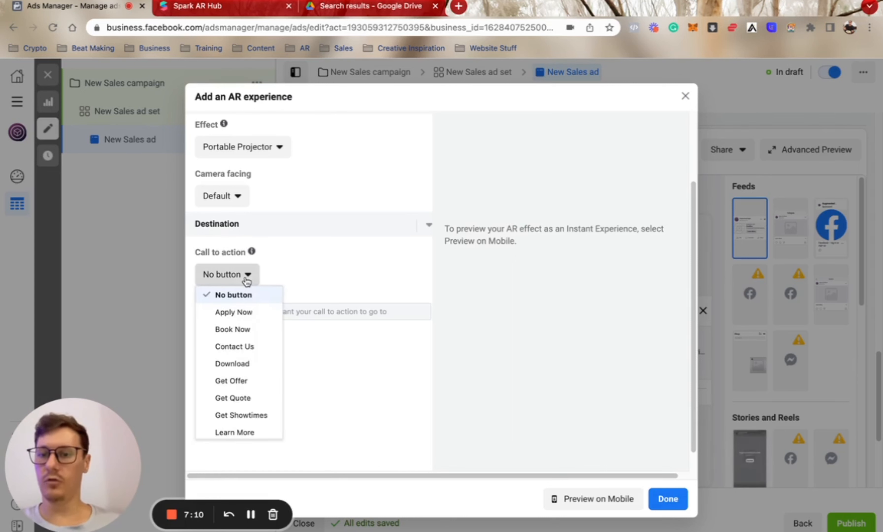
pyautogui.scroll(-2, 253, 339)
pyautogui.scroll(-3, 253, 339)
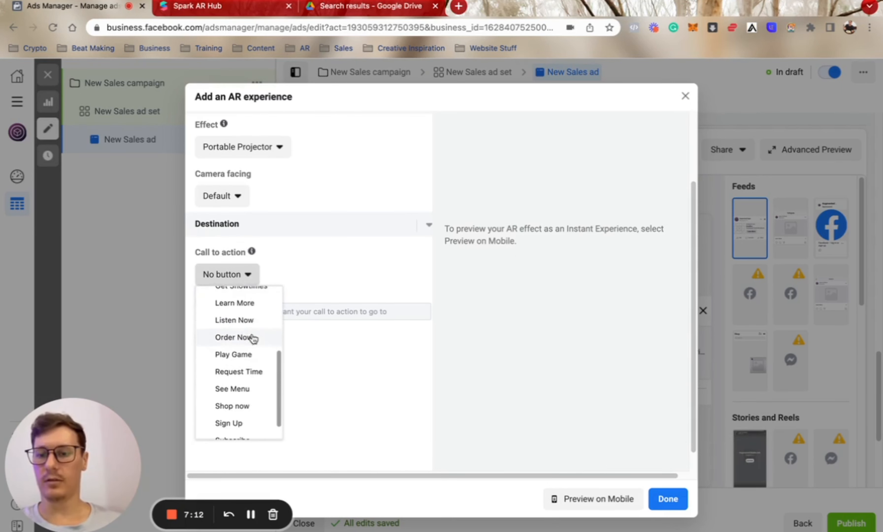
pyautogui.click(249, 303)
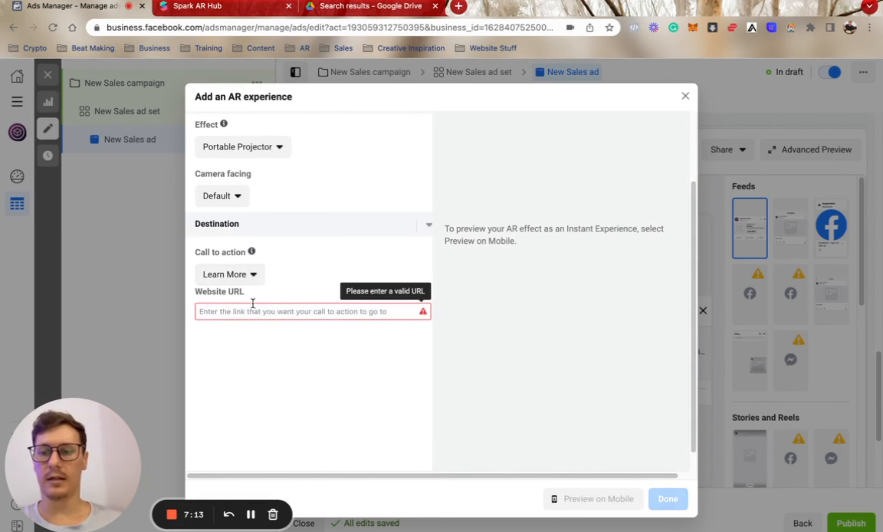
pyautogui.click(327, 311)
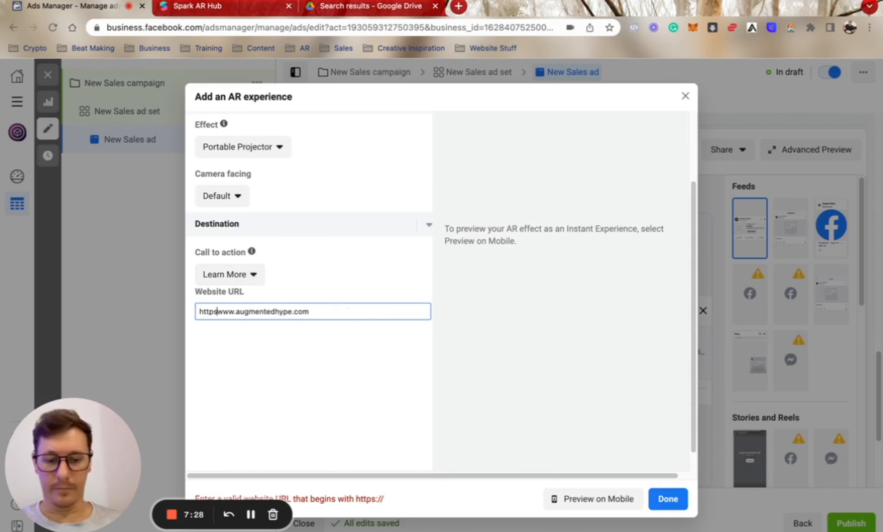
pyautogui.write('s://www.augmentedhype.com')
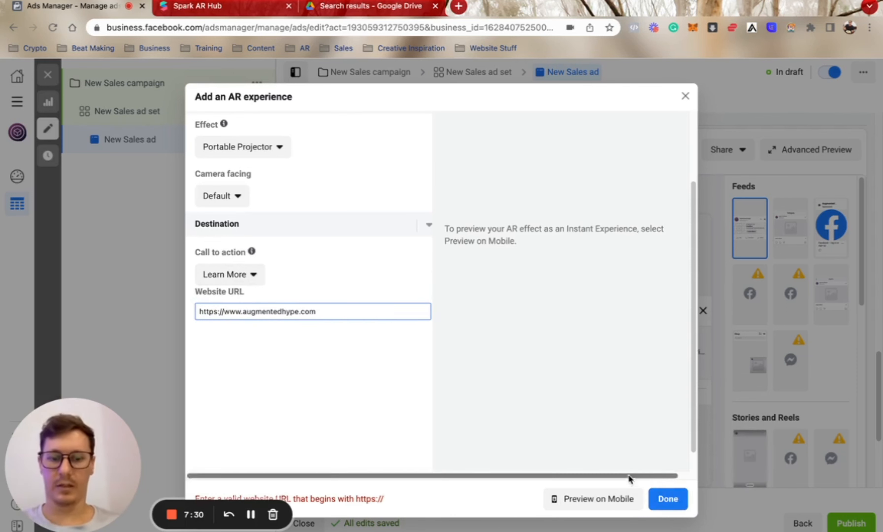
pyautogui.click(673, 503)
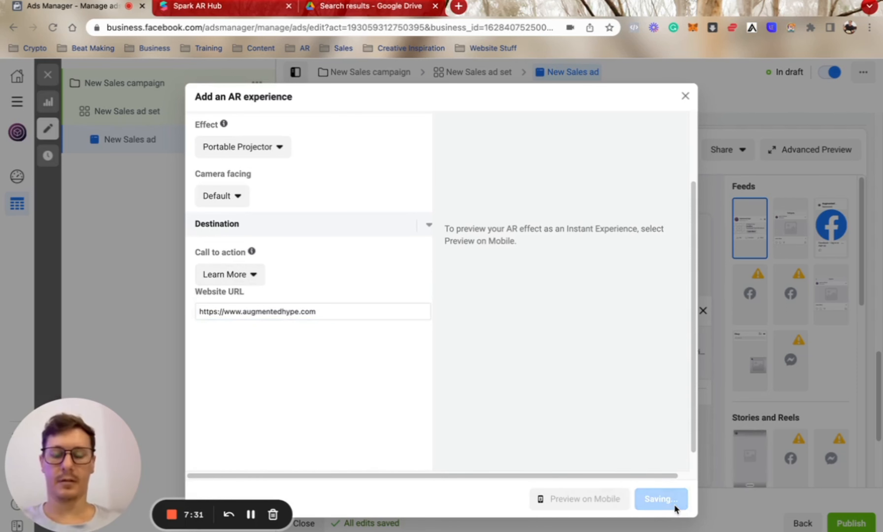
# Add the 1080 × 1920 VID video from the account videos as the ad creative's media, keeping the original crops for all placements.
pyautogui.scroll(3, 480, 264)
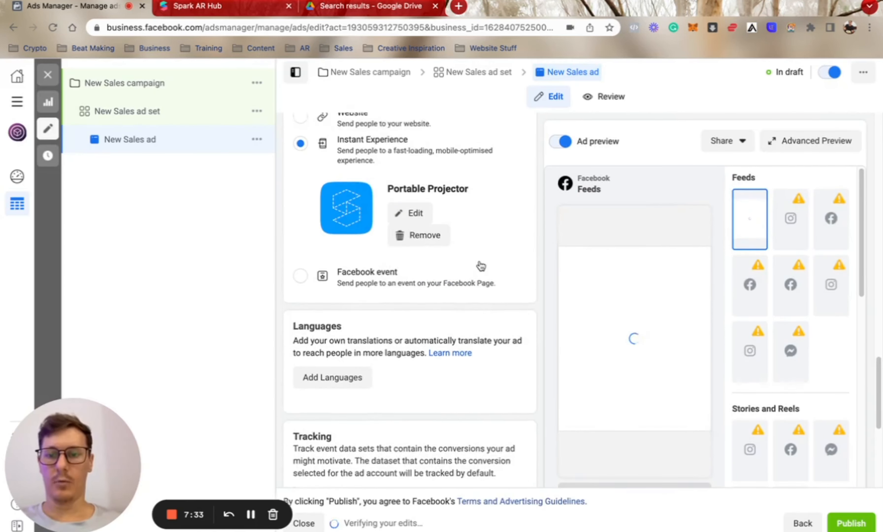
pyautogui.scroll(1, 480, 262)
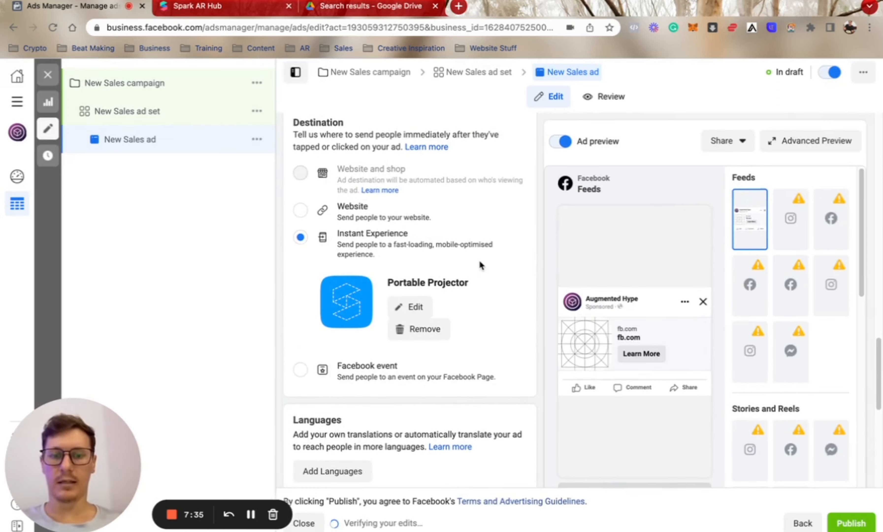
pyautogui.scroll(4, 479, 260)
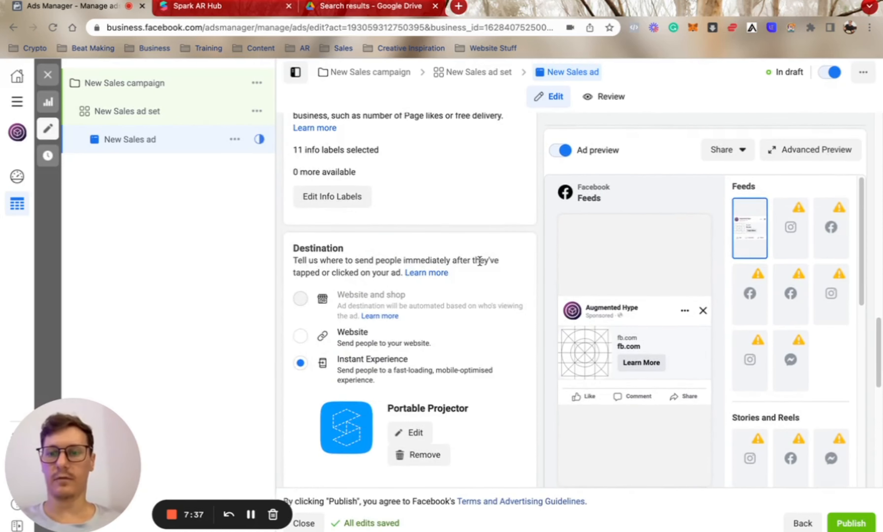
pyautogui.scroll(1, 479, 260)
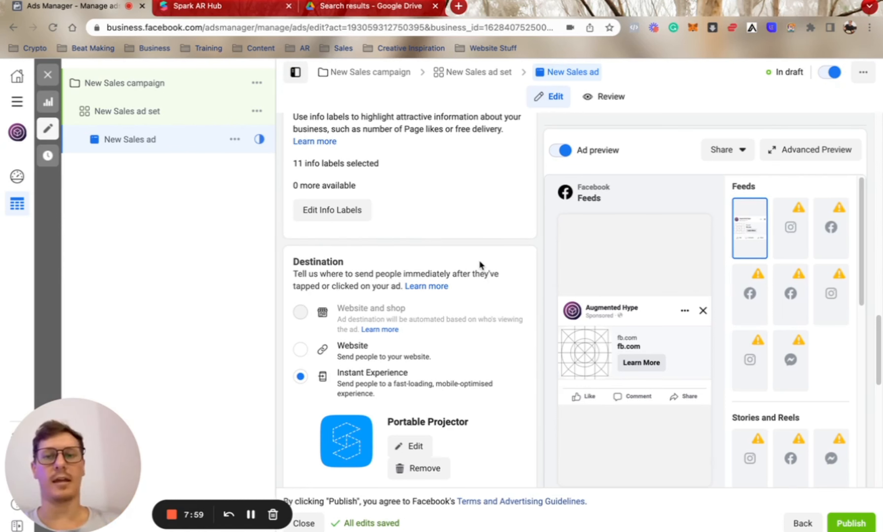
pyautogui.scroll(10, 480, 262)
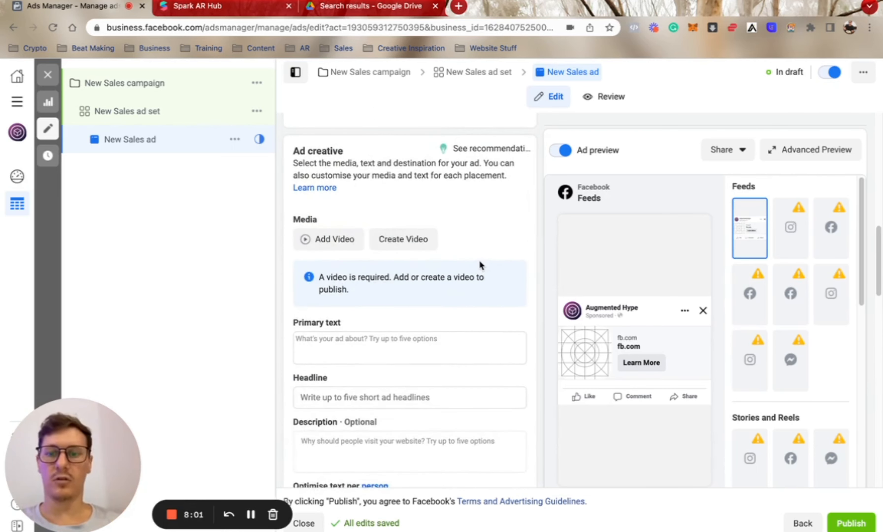
pyautogui.click(333, 241)
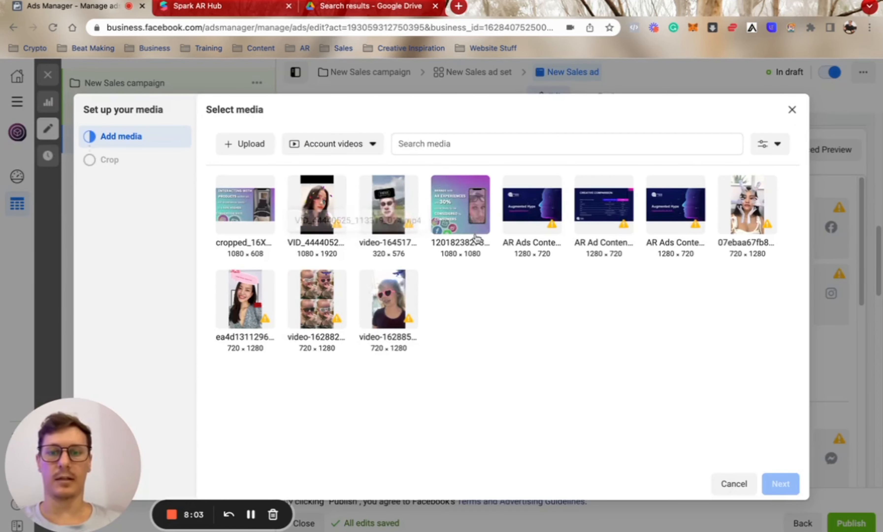
pyautogui.click(326, 223)
pyautogui.click(775, 485)
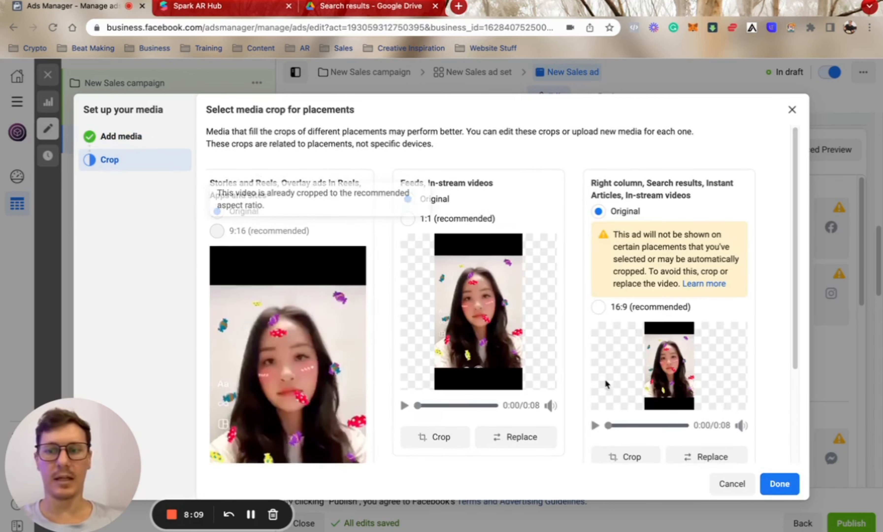
pyautogui.click(783, 485)
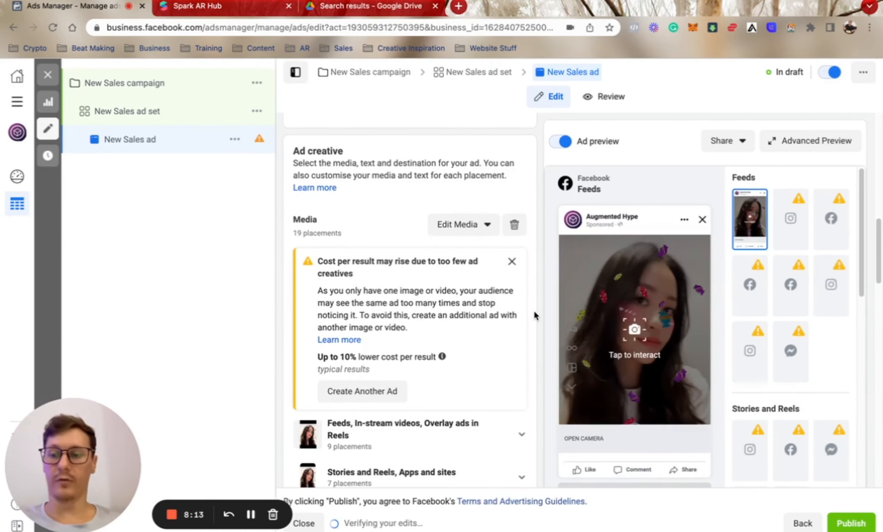
# Set the ad creative's text overlay to "Tap to see it in your space".
pyautogui.scroll(-2, 639, 332)
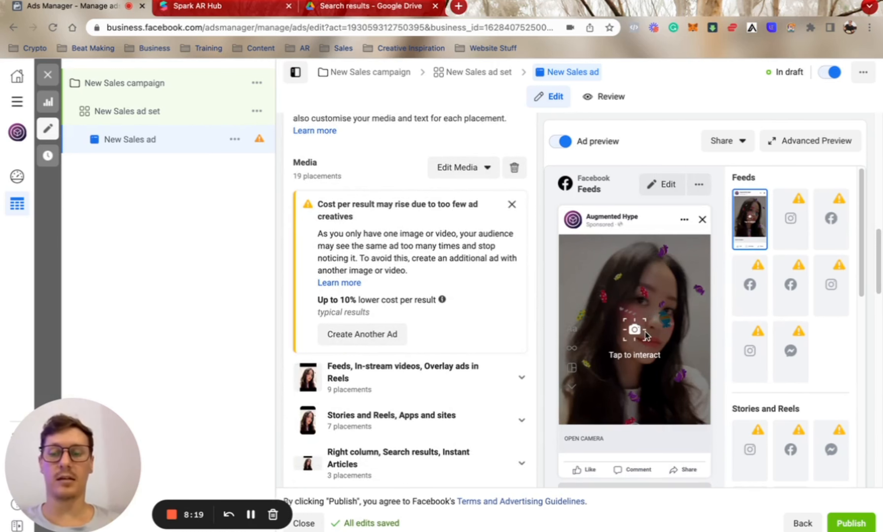
pyautogui.scroll(-6, 445, 310)
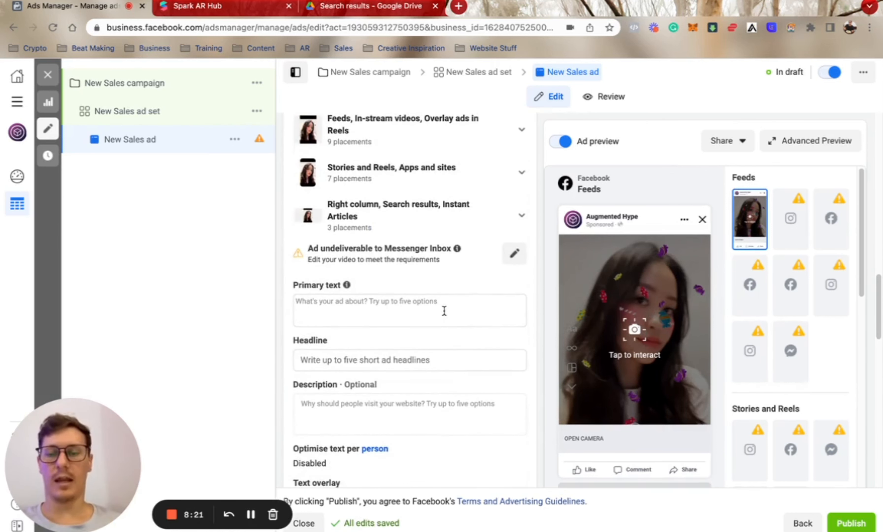
pyautogui.scroll(-5, 444, 310)
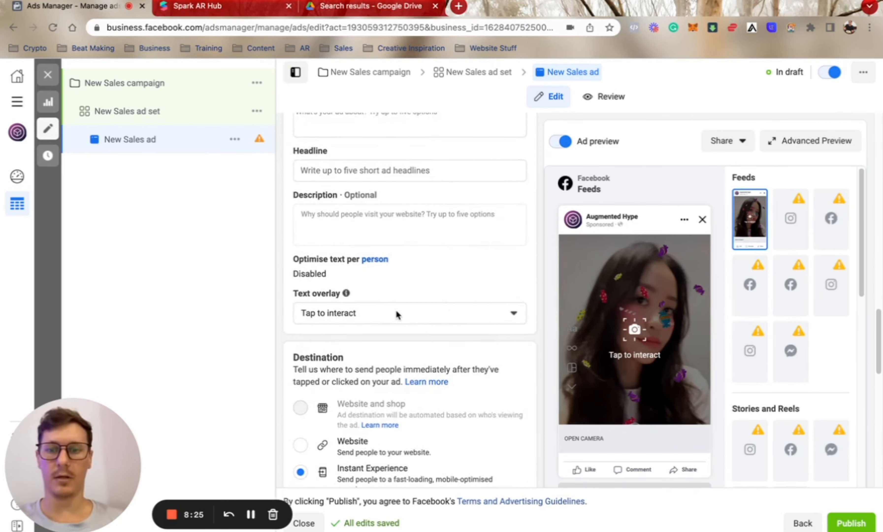
pyautogui.scroll(5, 396, 309)
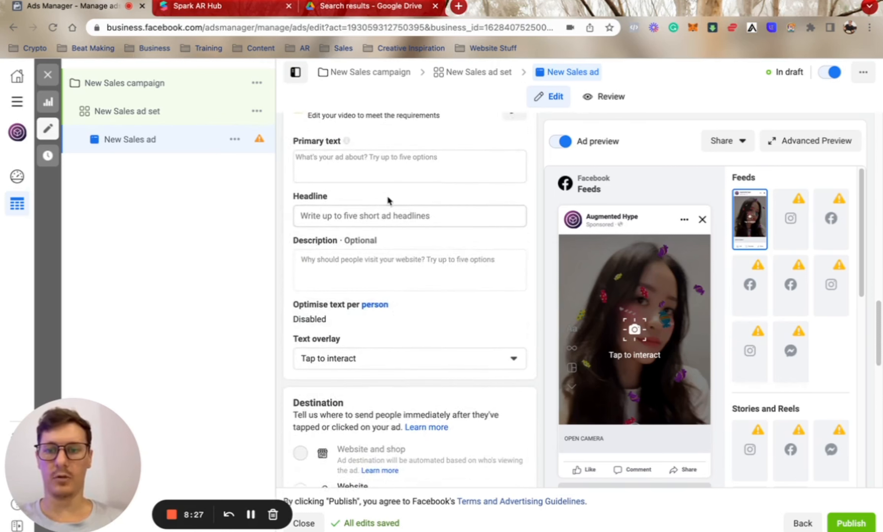
pyautogui.scroll(-3, 406, 266)
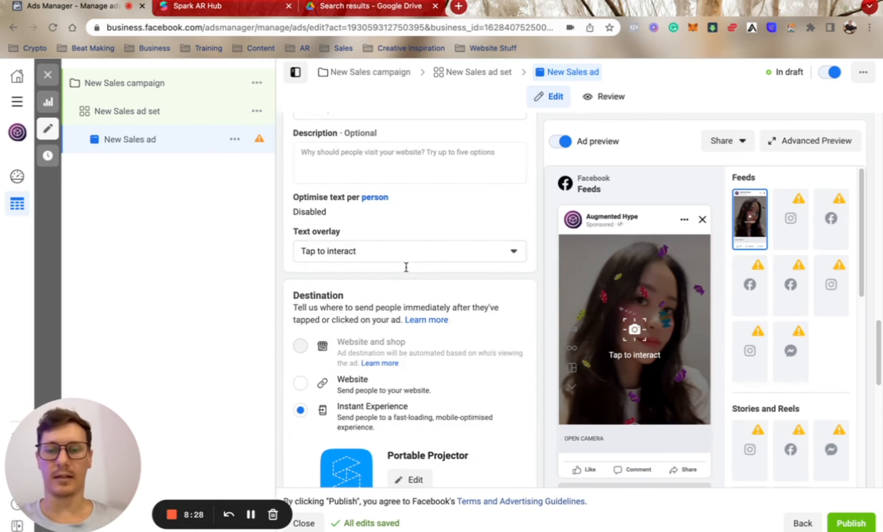
pyautogui.click(410, 252)
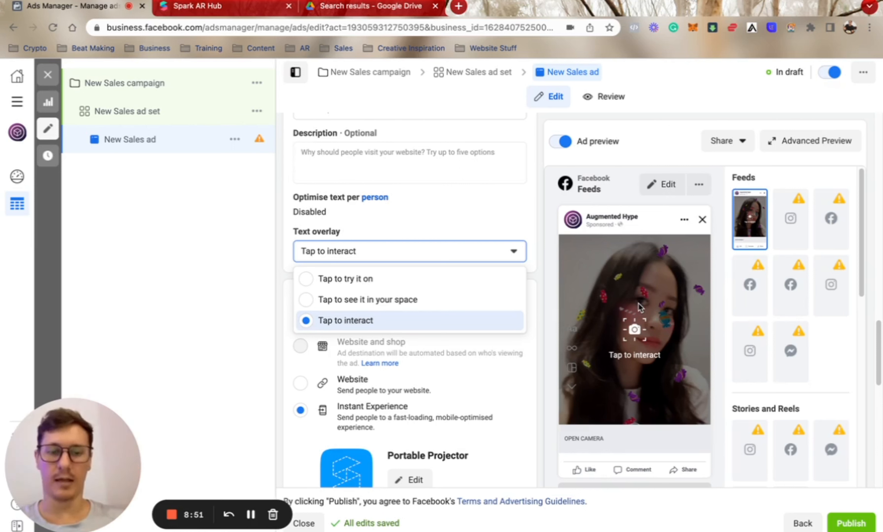
pyautogui.click(402, 305)
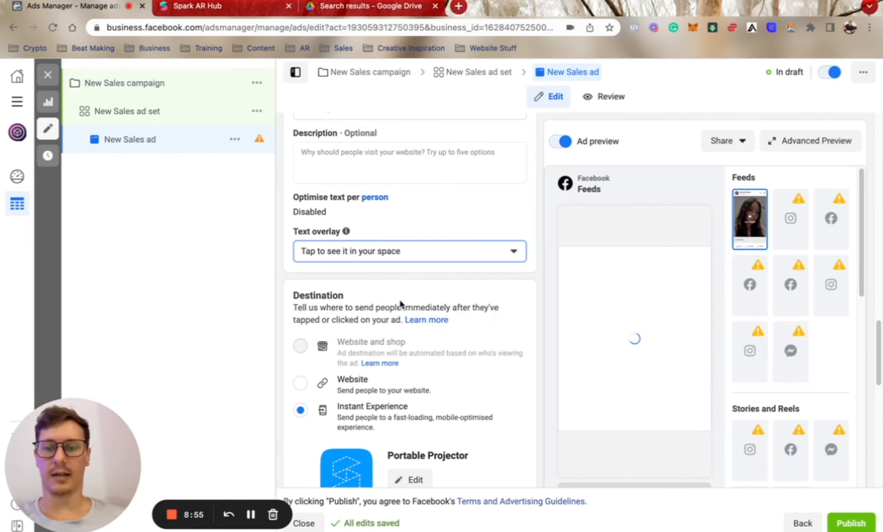
# Review the ad's destination, languages, tracking, format and creative settings alongside the feed preview.
pyautogui.scroll(-3, 400, 299)
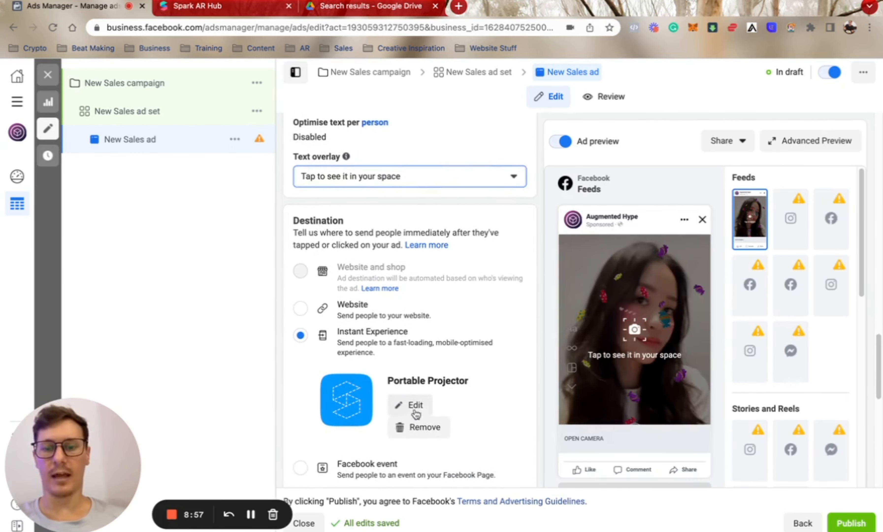
pyautogui.scroll(-5, 353, 361)
pyautogui.scroll(-9, 353, 362)
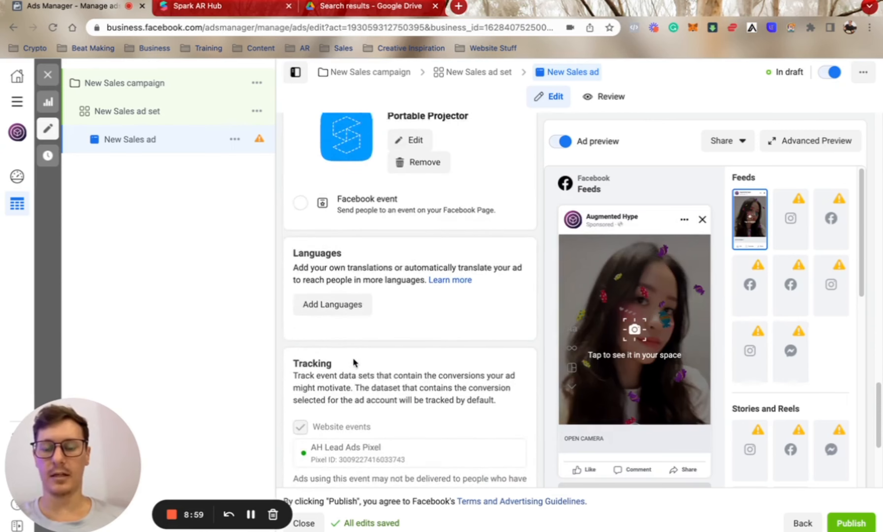
pyautogui.scroll(20, 353, 362)
pyautogui.scroll(10, 353, 357)
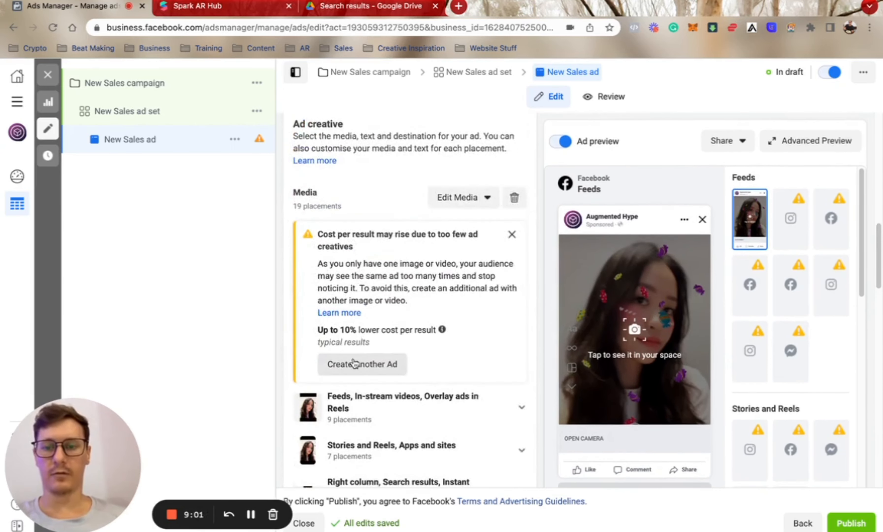
pyautogui.scroll(2, 354, 361)
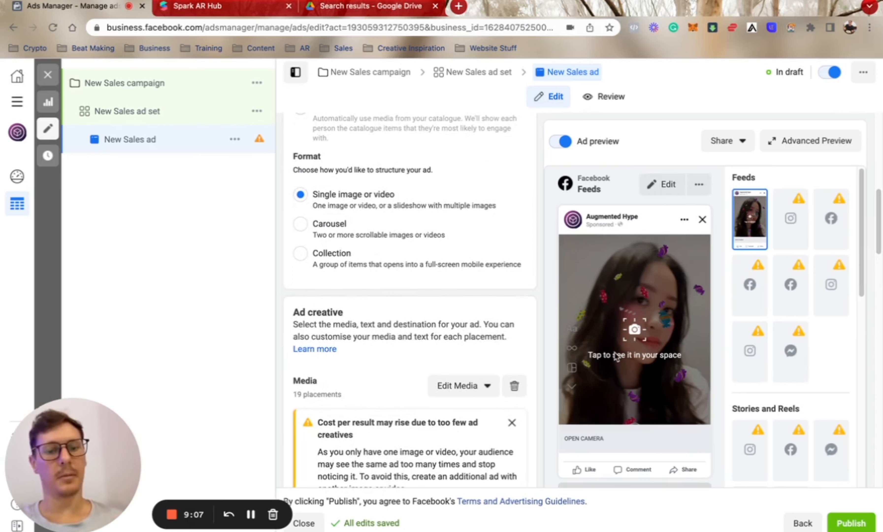
pyautogui.scroll(-1, 616, 356)
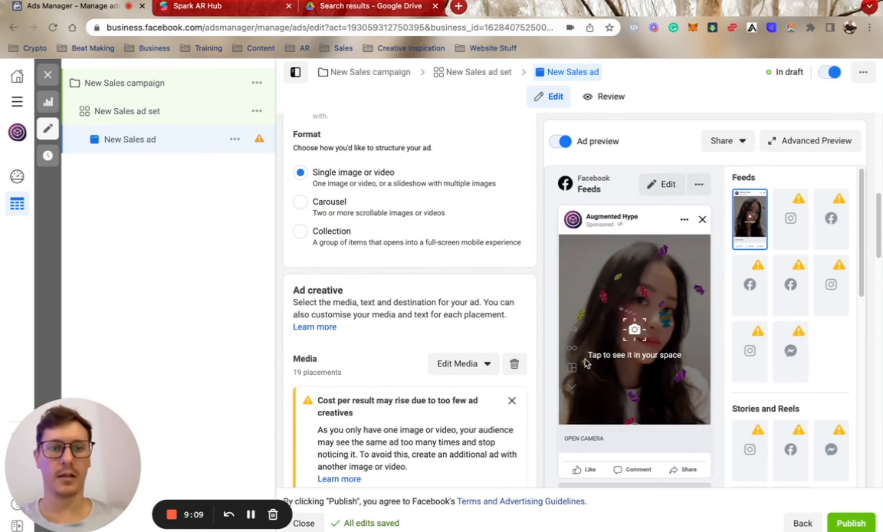
# Publish the New Sales ad and send its device preview as a notification to Facebook.
pyautogui.click(860, 523)
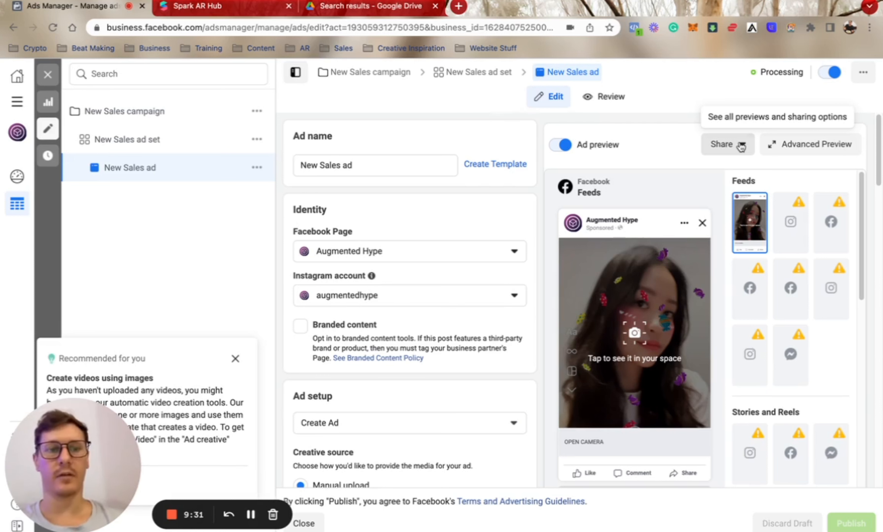
pyautogui.click(740, 146)
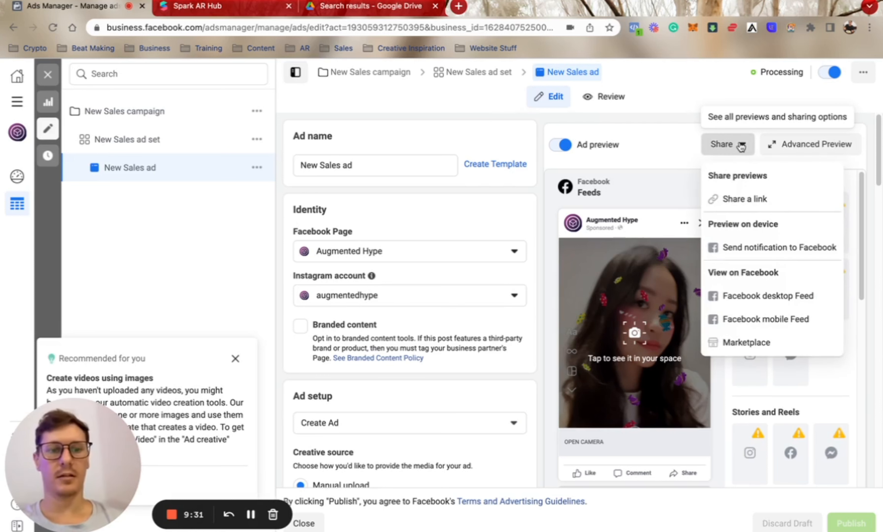
pyautogui.click(780, 248)
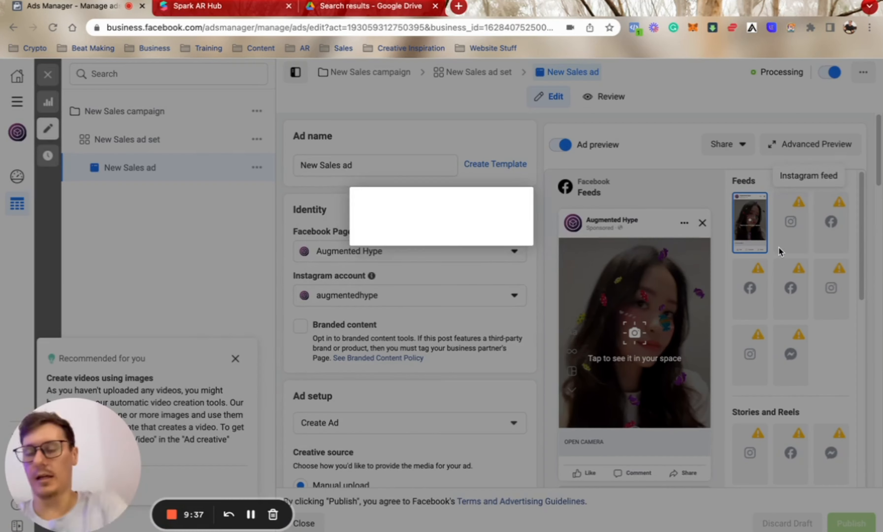